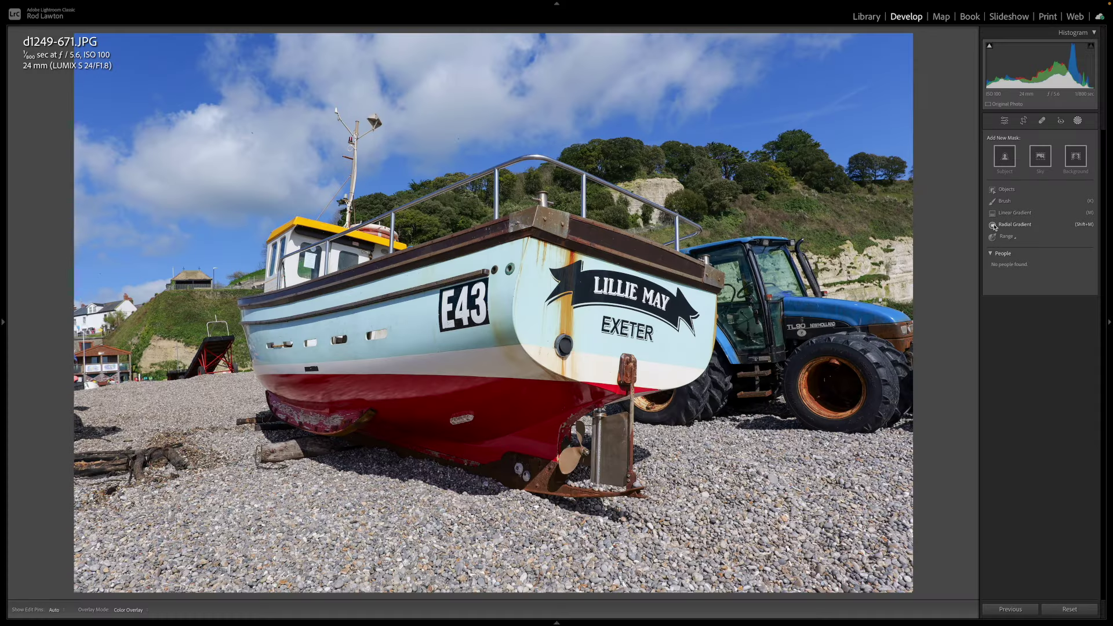
Step: Try a brightened subject mask, then reset its exposure to zero and delete it
click(1004, 157)
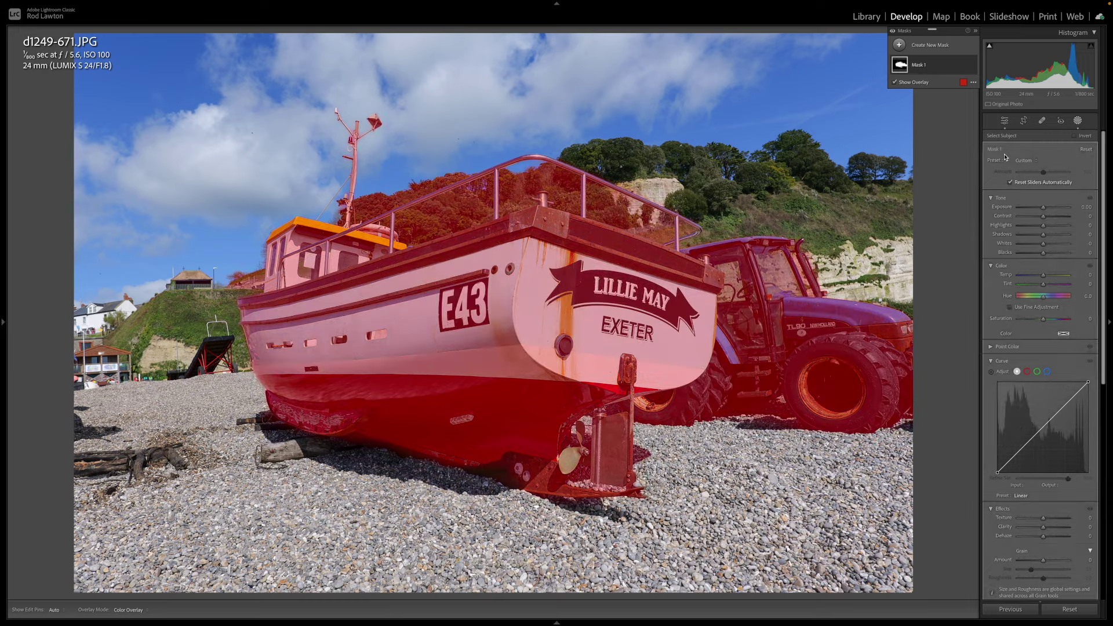
mouse_move(1043, 207)
mouse_down()
mouse_move(1057, 210)
mouse_move(1034, 212)
mouse_move(1046, 212)
mouse_up()
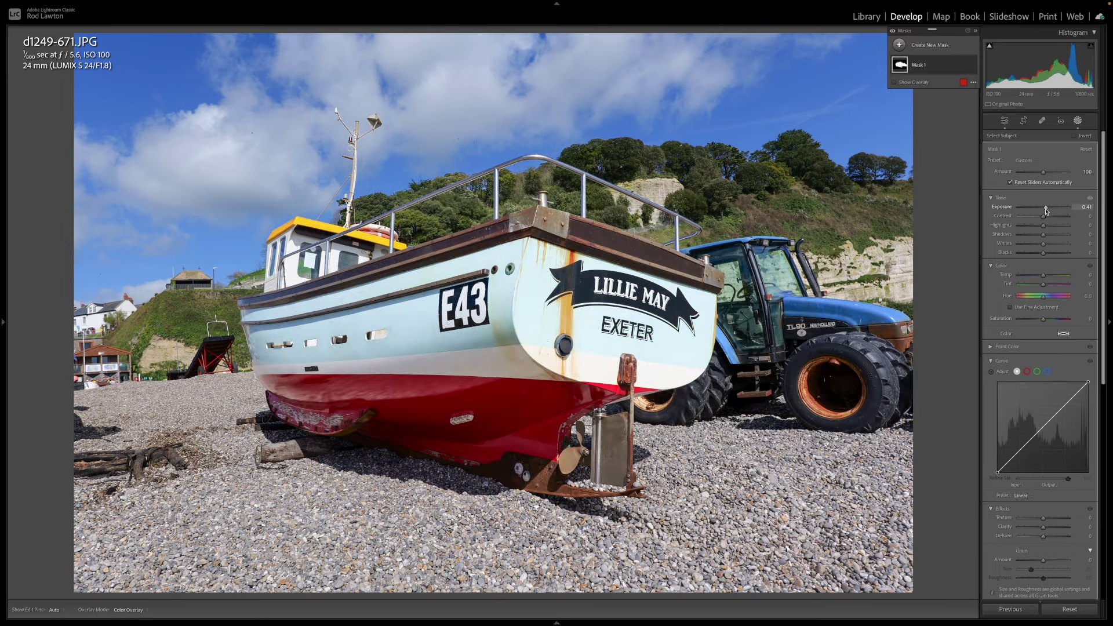
double_click(1046, 211)
mouse_move(973, 68)
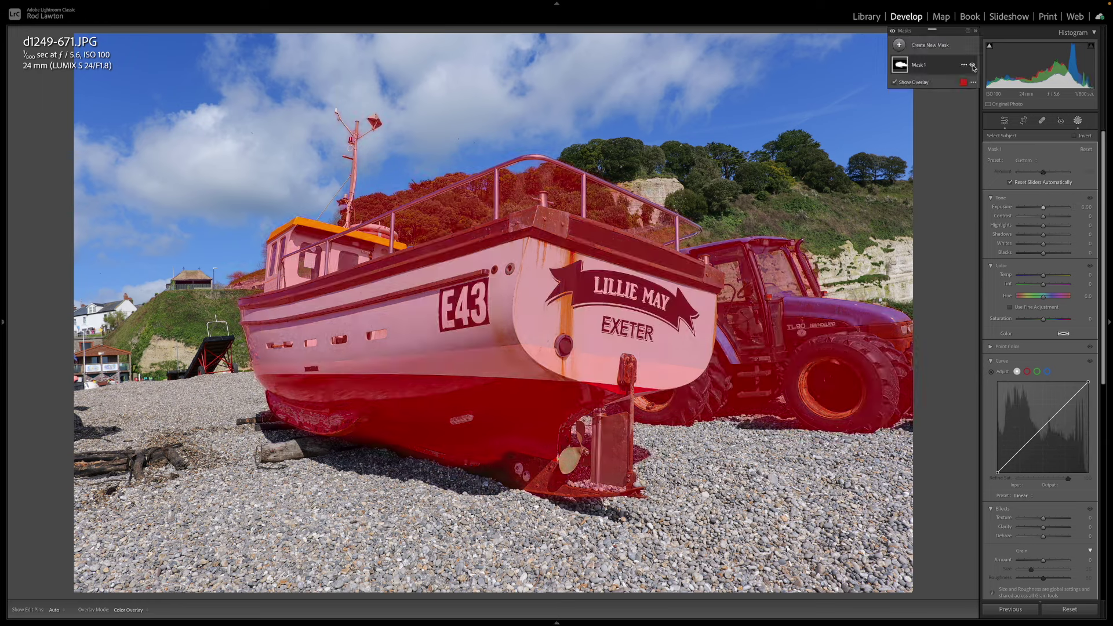
click(964, 65)
click(993, 141)
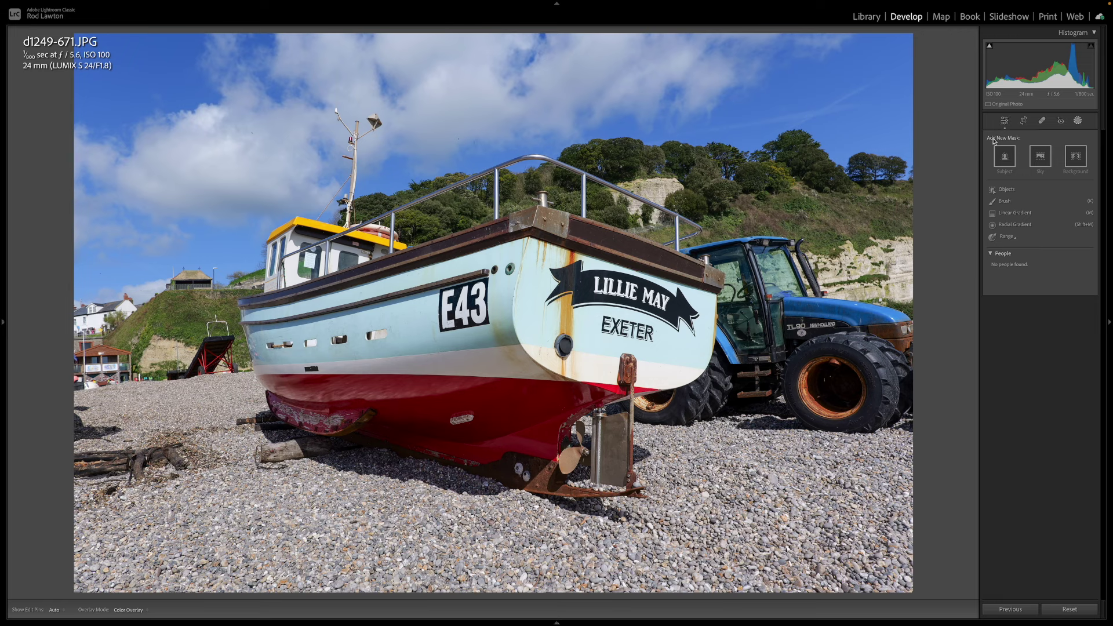
Step: Try a darkened sky mask and discard it, then draw a radial gradient from the boat's bow
click(1040, 158)
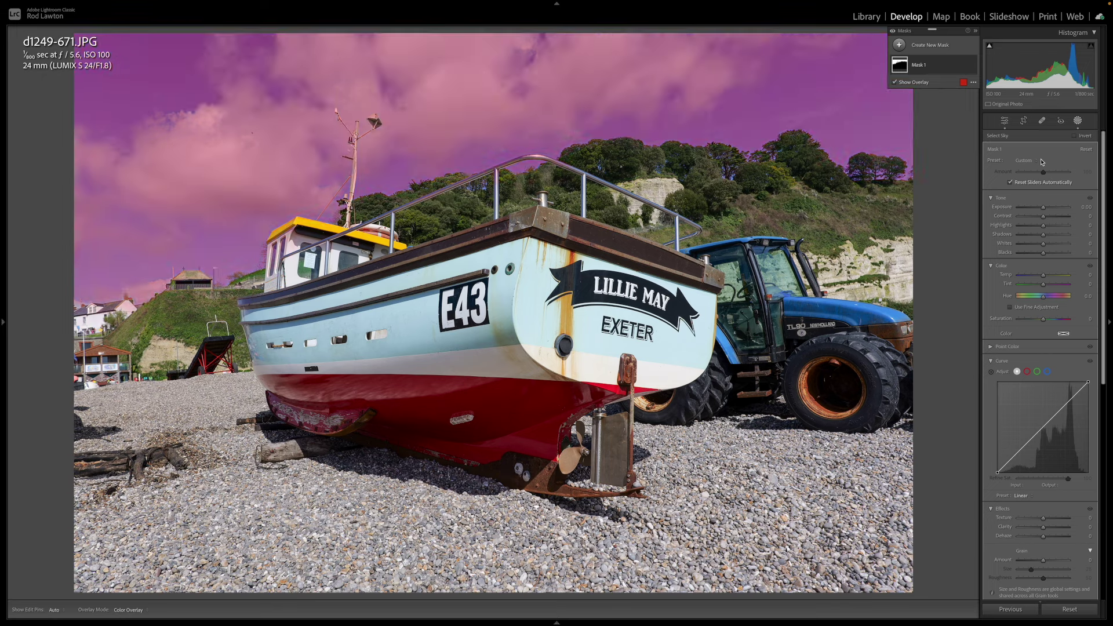
drag(1042, 208, 1039, 208)
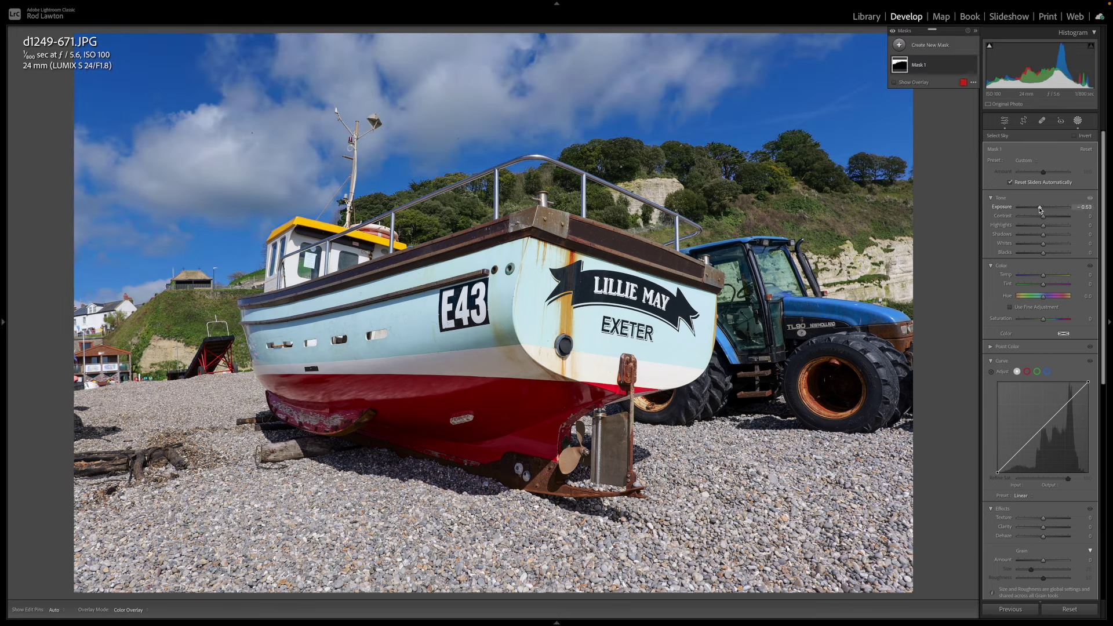
key(Delete)
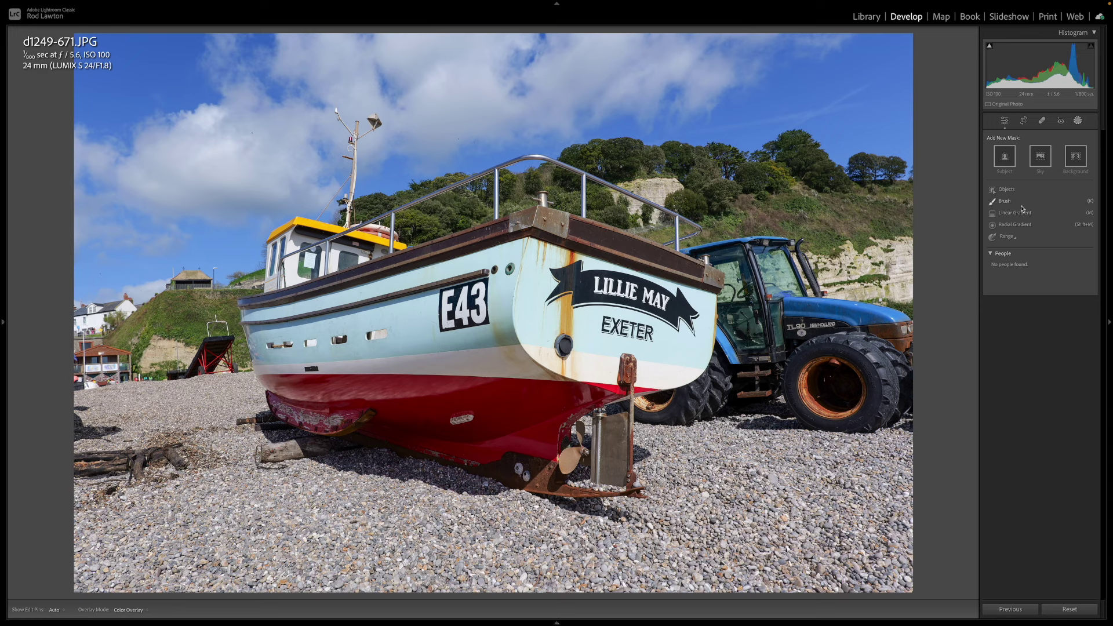
click(993, 226)
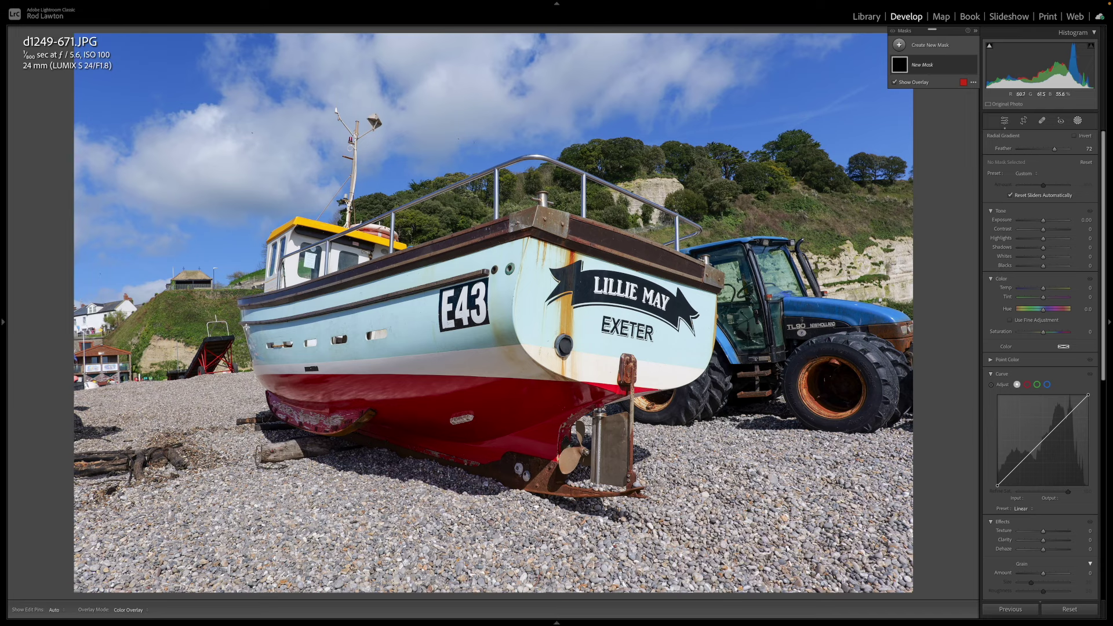
drag(262, 321, 644, 471)
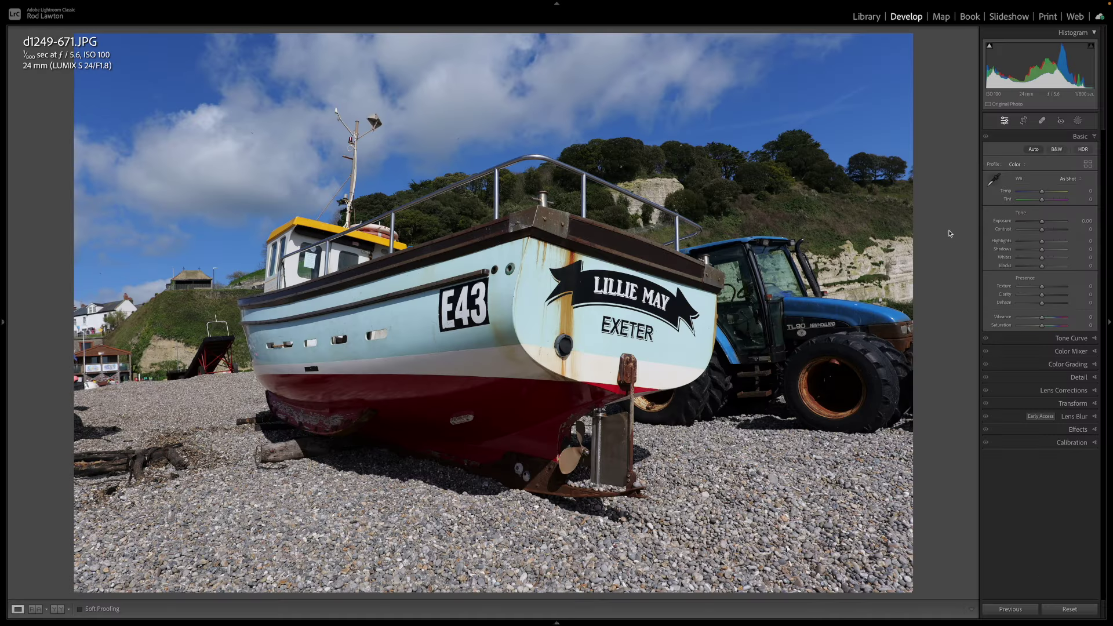
Step: Apply Auto tone (Exposure +0.28), ease Shadows back to +46, and bring up the mask options
click(1034, 149)
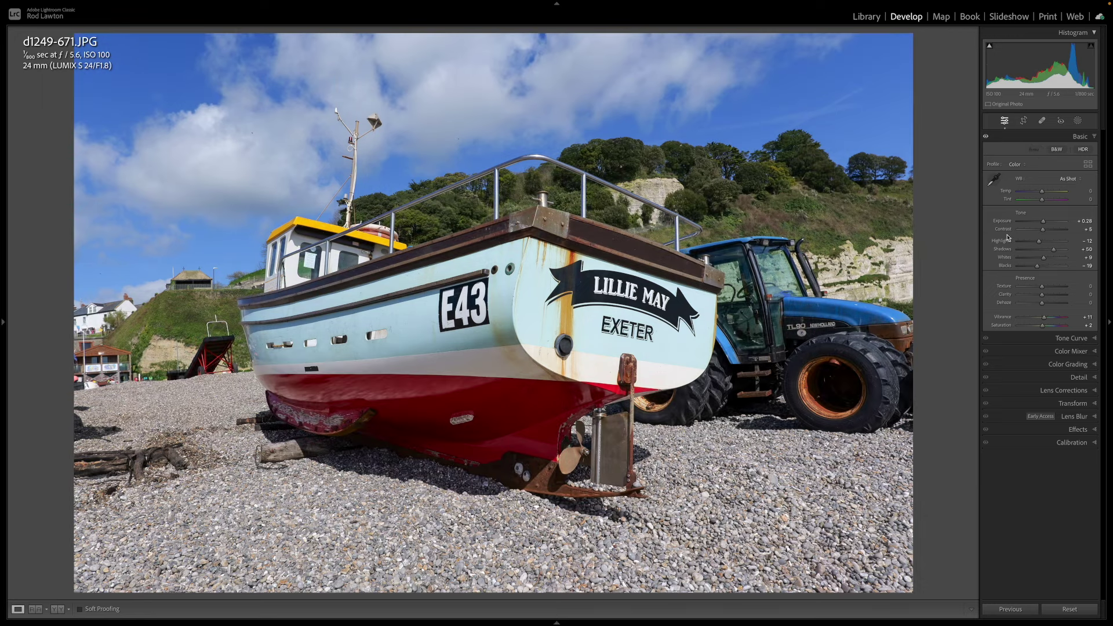
drag(1053, 251, 1055, 252)
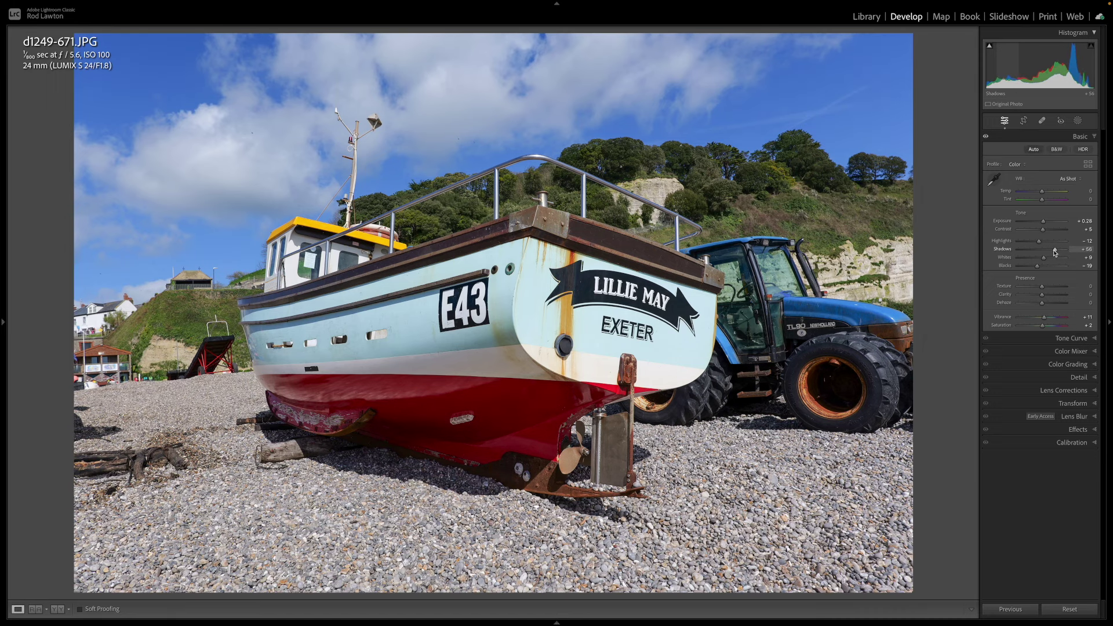
click(1077, 122)
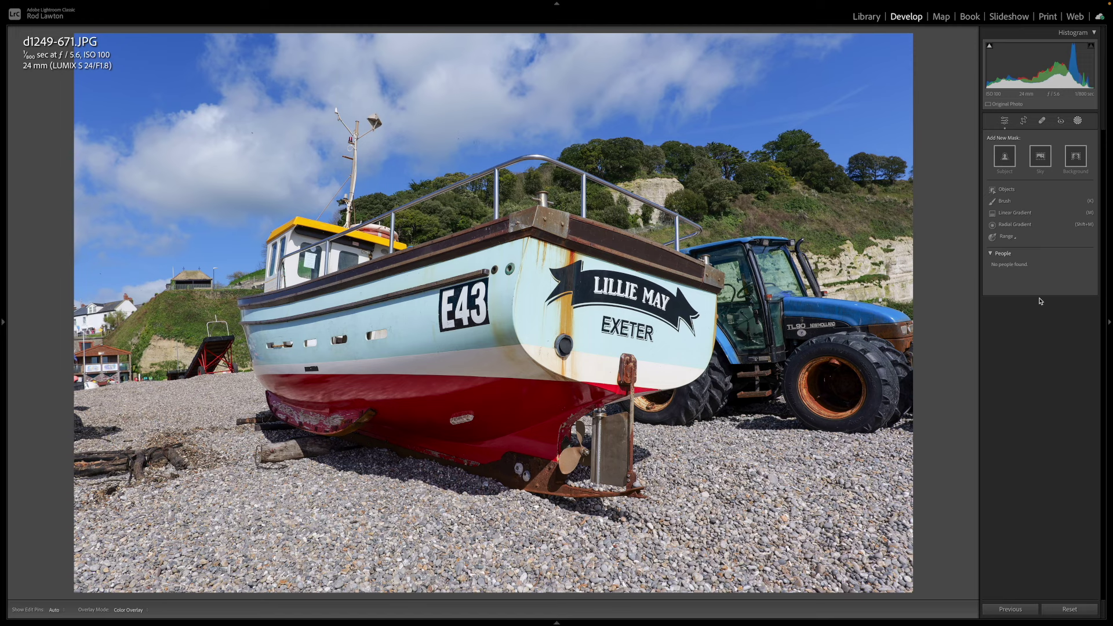
Step: Draw a new radial gradient mask ellipse over the side of the boat
click(993, 228)
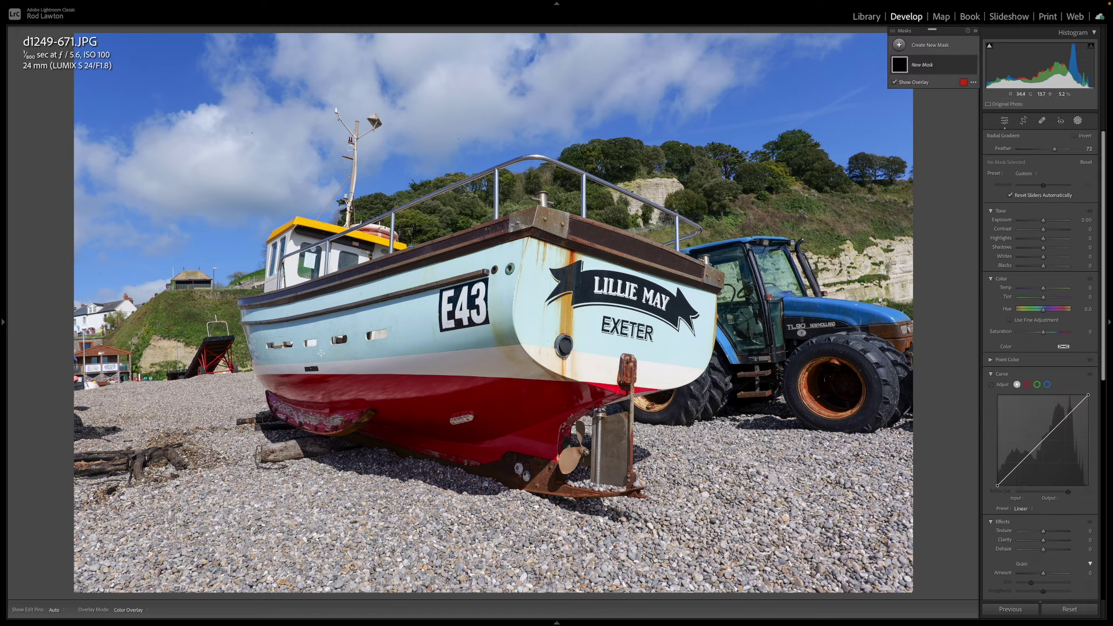
drag(262, 321, 668, 478)
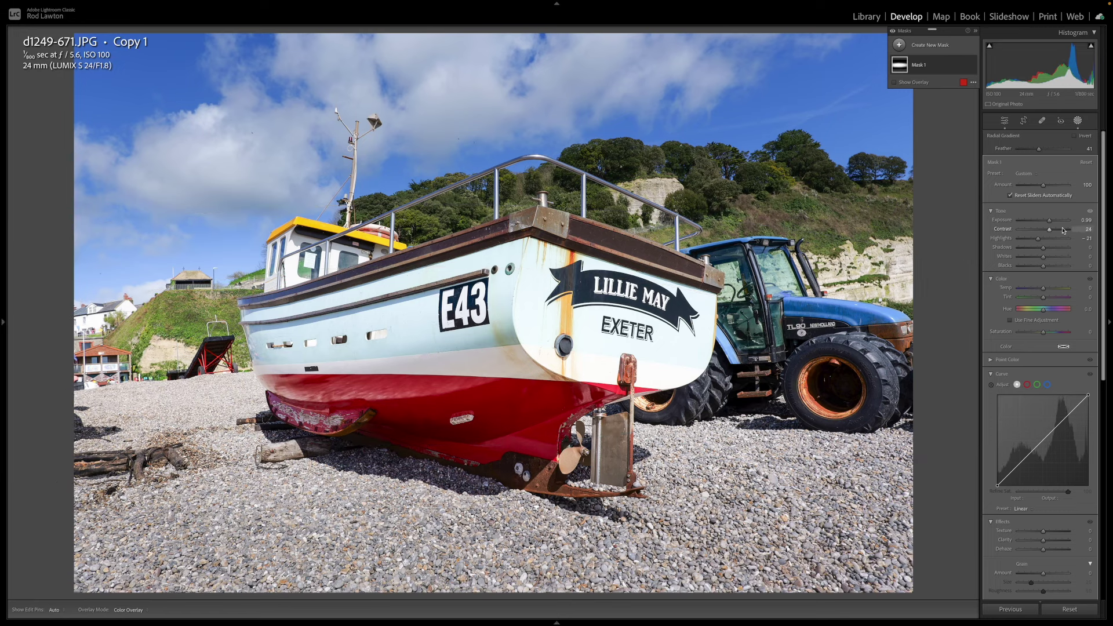
Step: Raise the boat mask's Exposure to 1.16 and pull its Highlights down to −53
drag(1049, 221, 1051, 223)
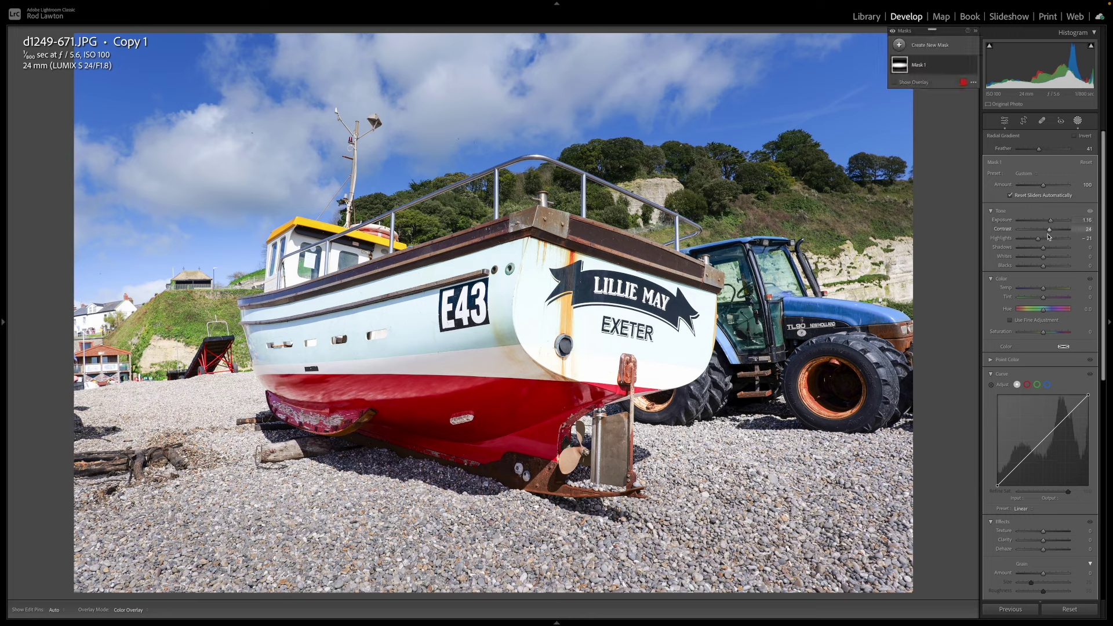
drag(1049, 230, 1065, 232)
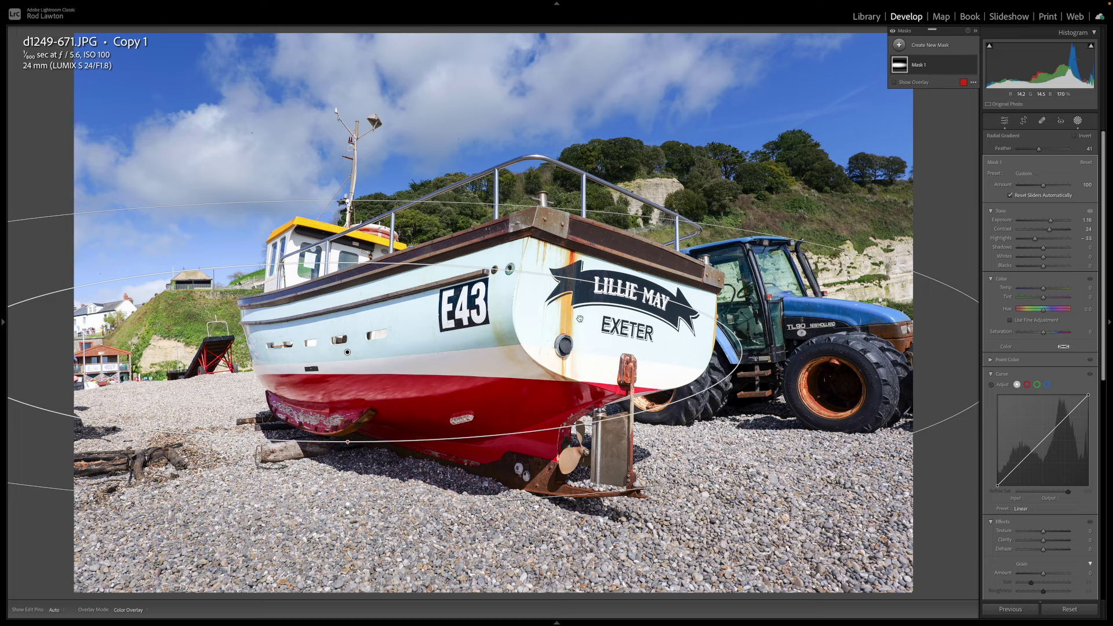
Step: Undo two mask changes, then shrink the radial mask from the left and move it onto the boat
key(ctrl+z)
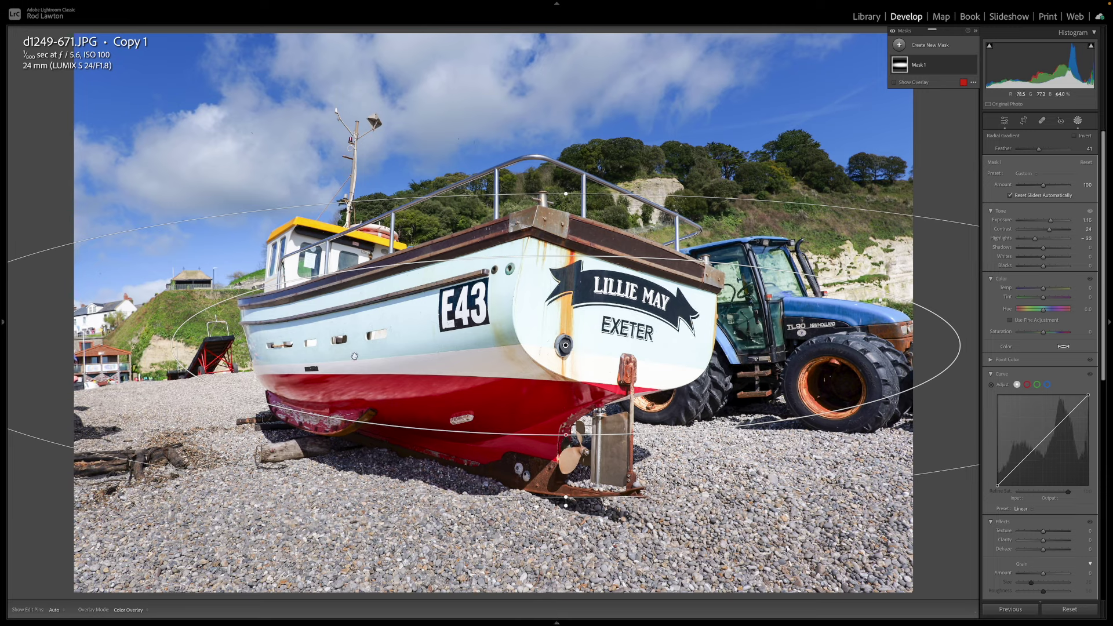
key(ctrl+z)
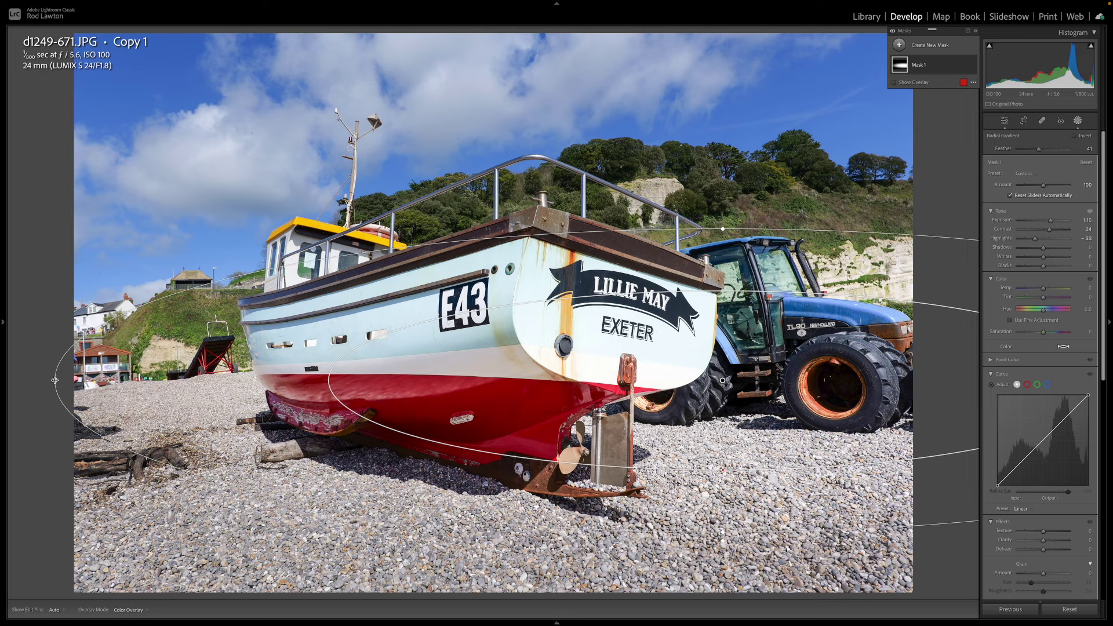
drag(55, 380, 266, 387)
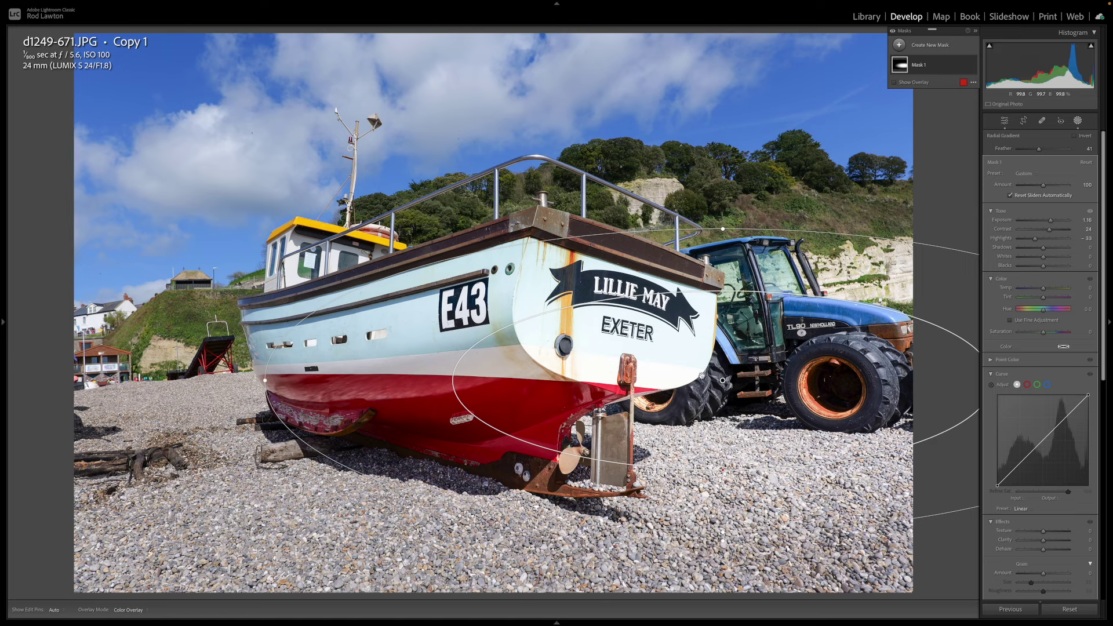
drag(740, 390, 346, 342)
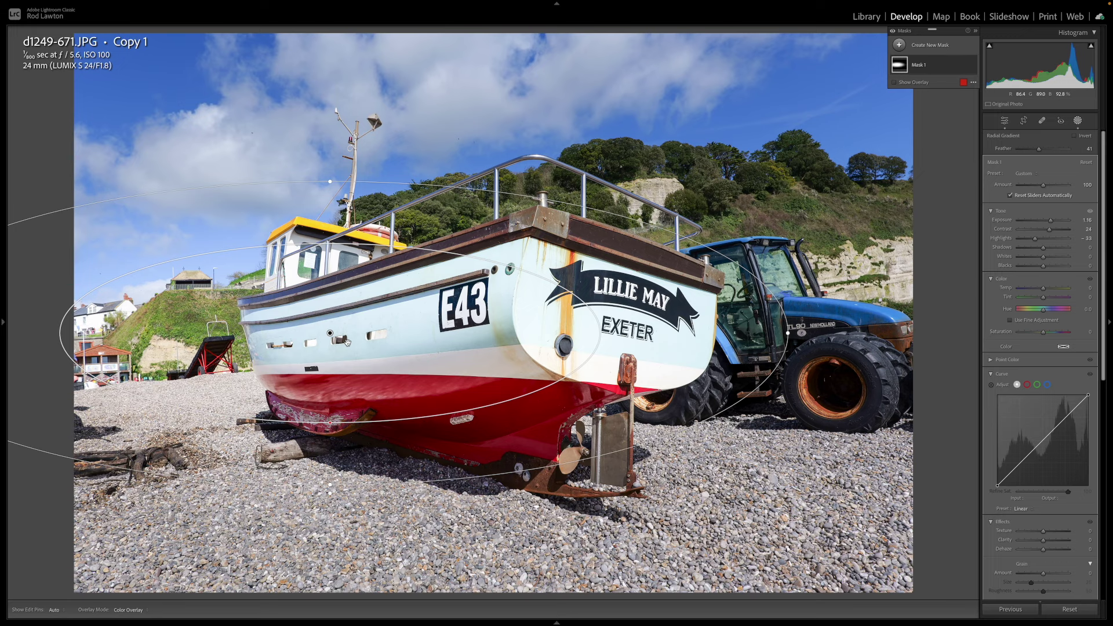
drag(347, 342, 392, 367)
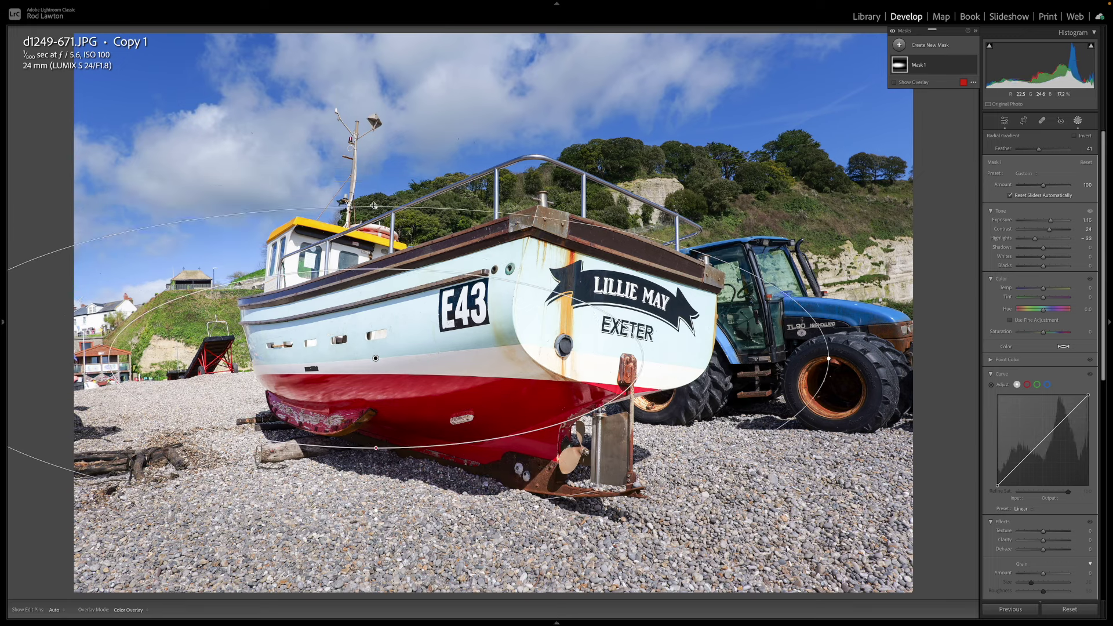
Step: Make the ellipse taller, tilt it to follow the boat, and enlarge it upward
mouse_move(377, 206)
mouse_down()
mouse_move(377, 134)
mouse_move(376, 214)
mouse_up()
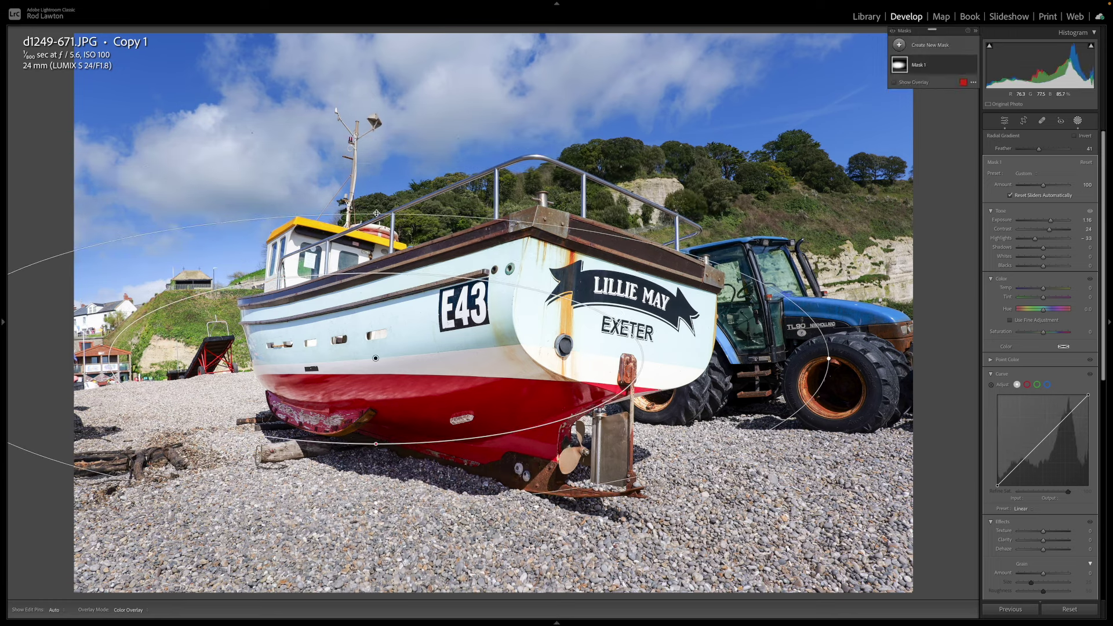
drag(835, 362, 818, 295)
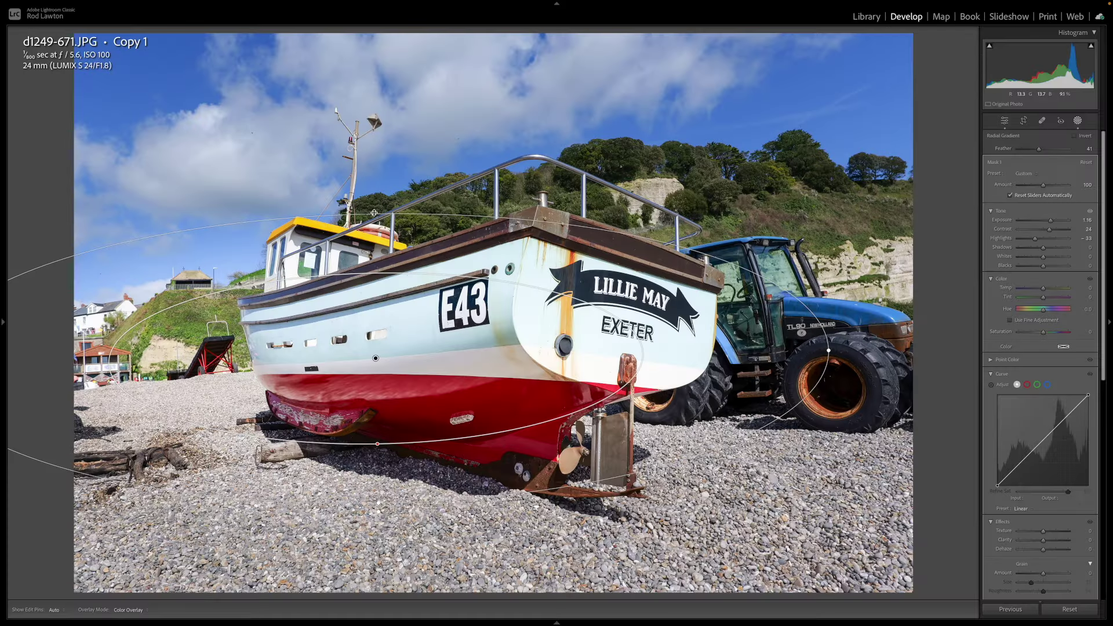
drag(374, 213, 373, 192)
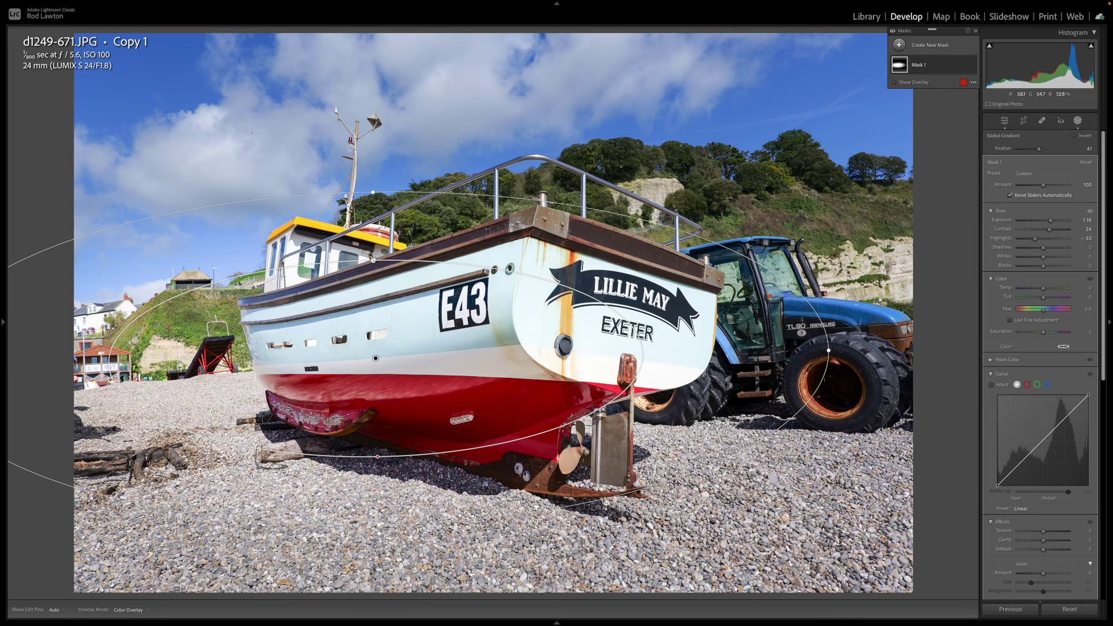
Step: Re-feather the radial mask to about 47 and redraw it evenly around the boat's red hull
drag(377, 456, 371, 393)
drag(378, 356, 521, 403)
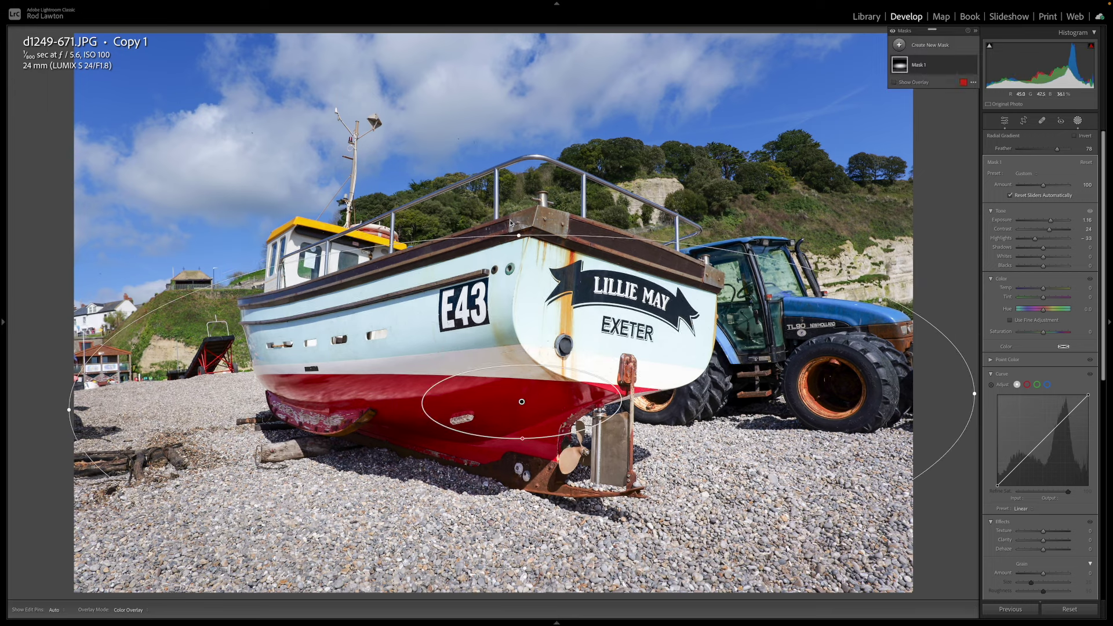
drag(522, 438, 524, 490)
drag(522, 493, 376, 192)
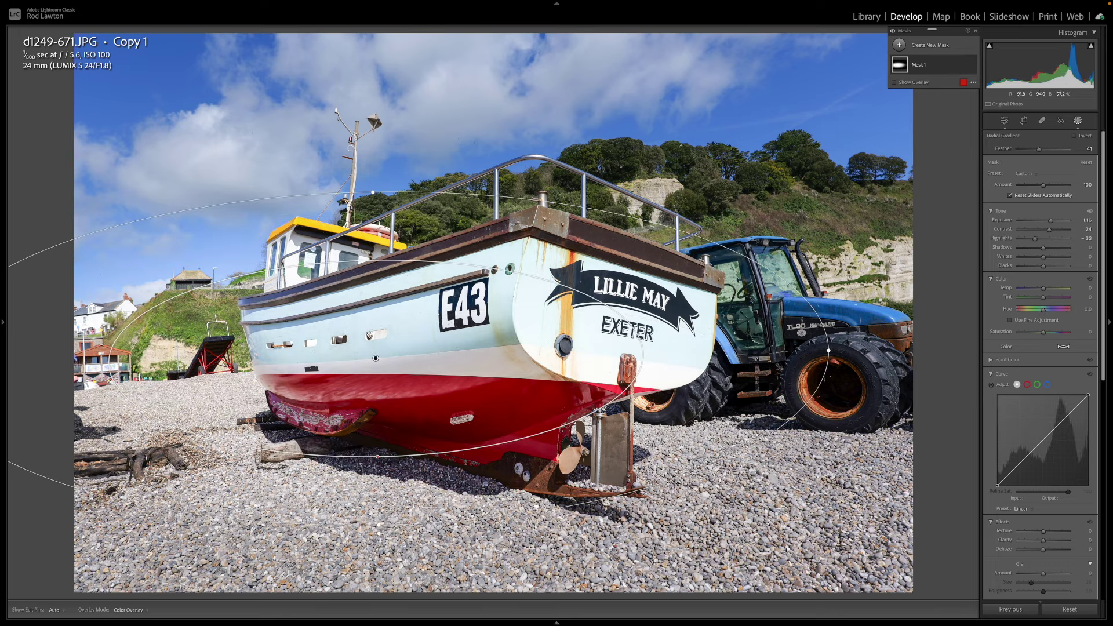
drag(377, 455, 522, 401)
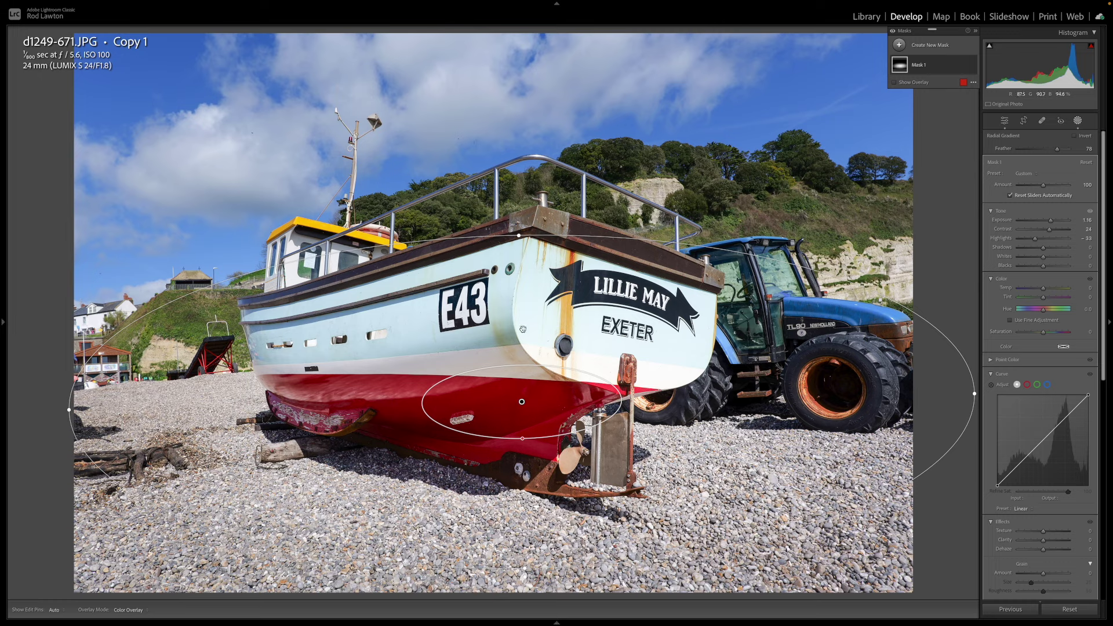
mouse_move(523, 441)
mouse_down()
mouse_move(522, 493)
mouse_move(515, 429)
mouse_up()
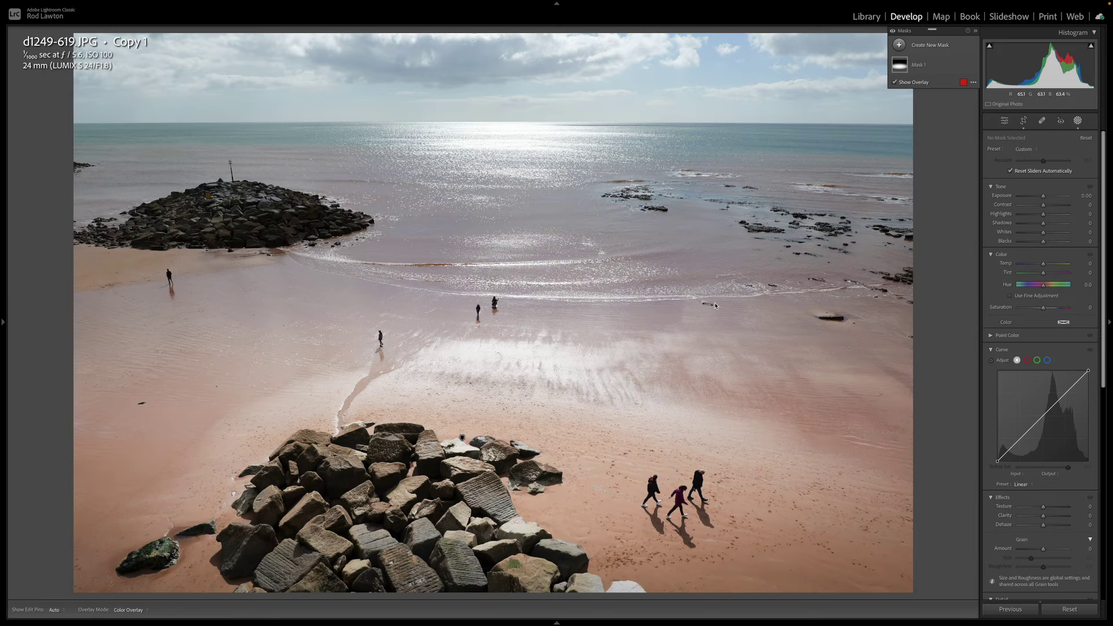
Step: Leave masking, switch to the original master, and compare it side by side with the edited copy
click(1005, 120)
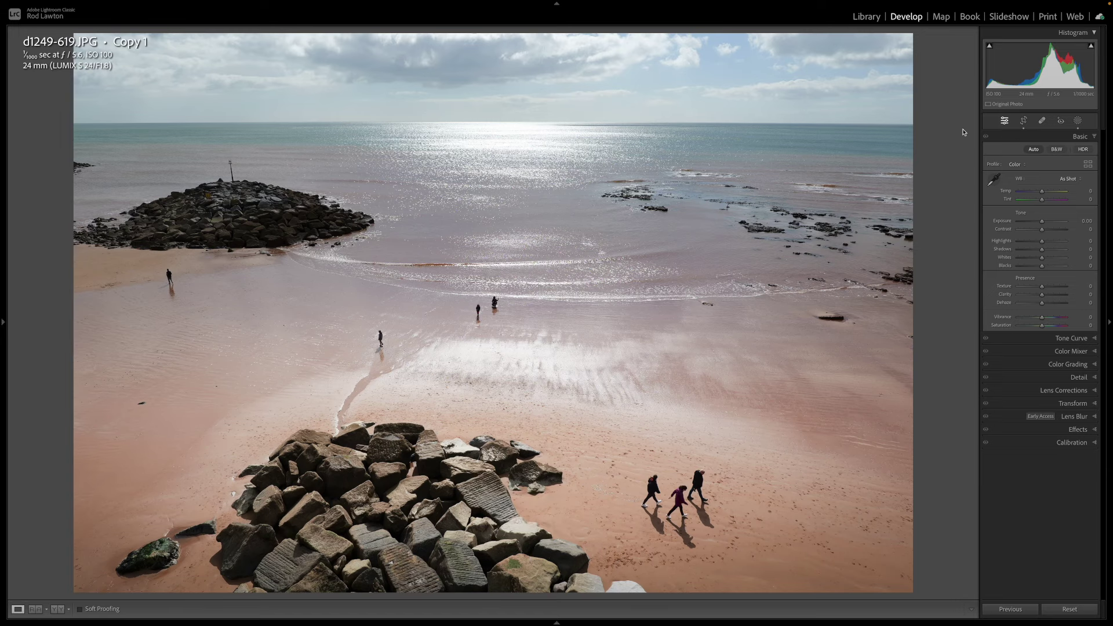
key(Left)
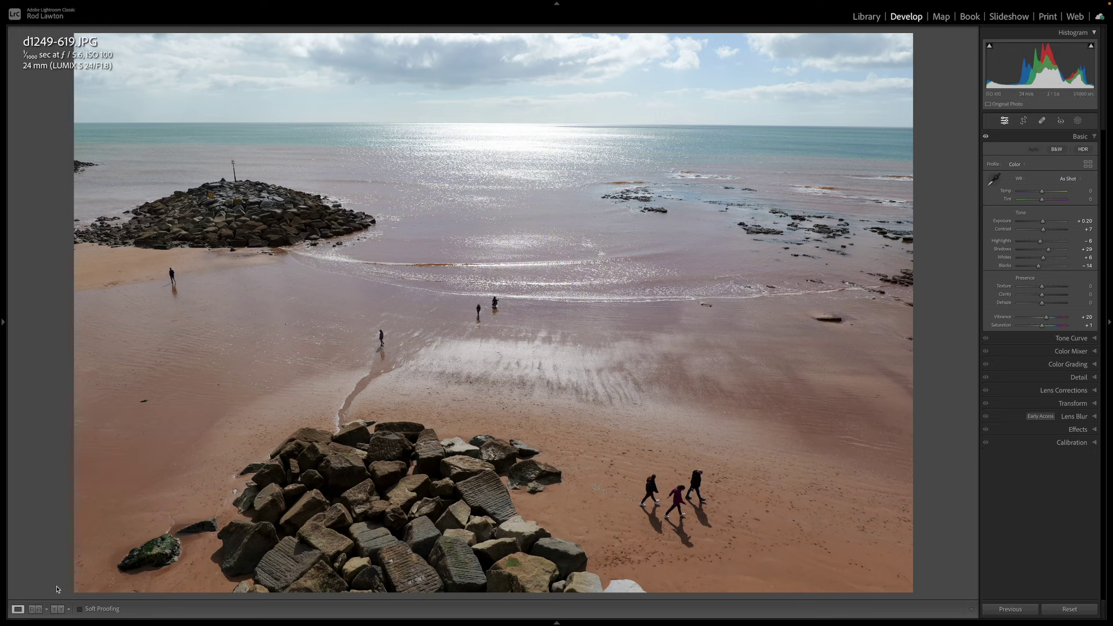
key(c)
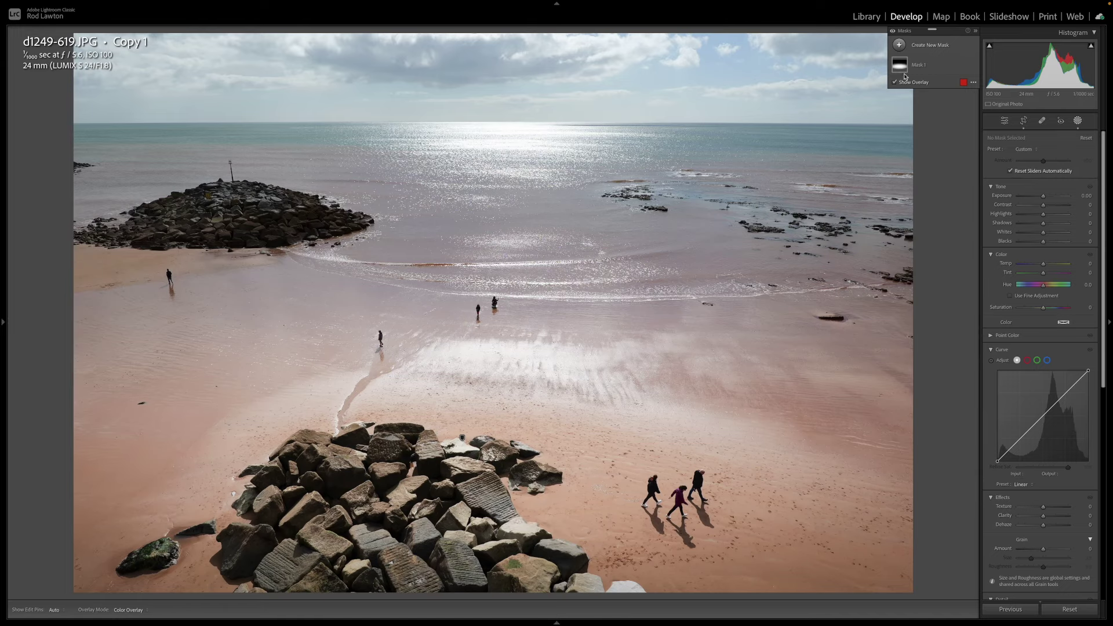
mouse_move(899, 69)
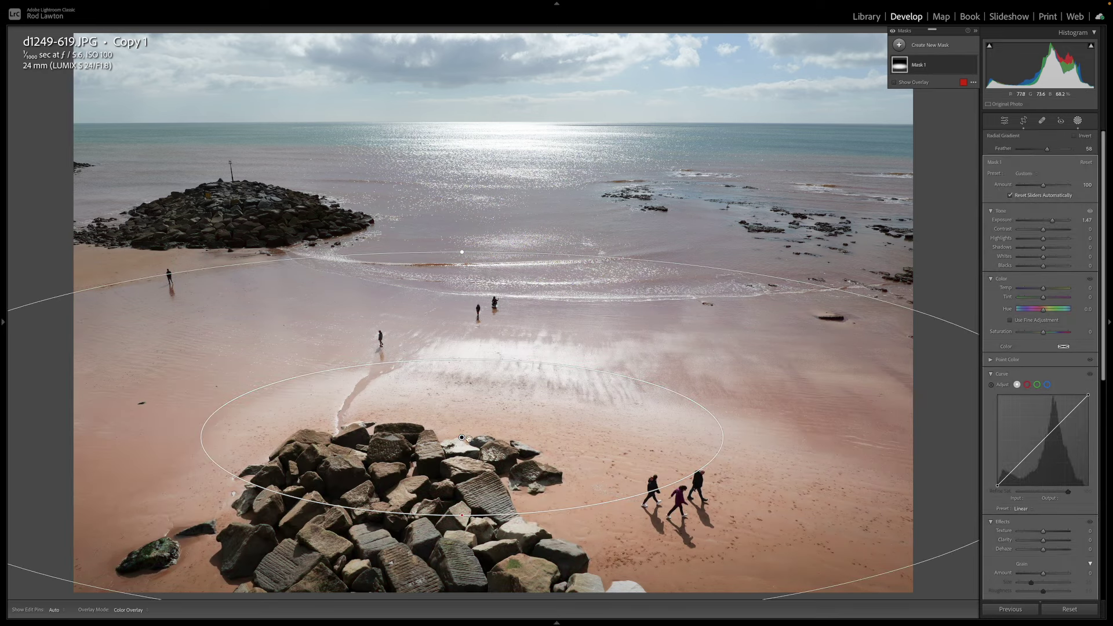
Step: Move the radial mask down and right over the rocks and walkers
mouse_move(462, 437)
drag(461, 437, 557, 448)
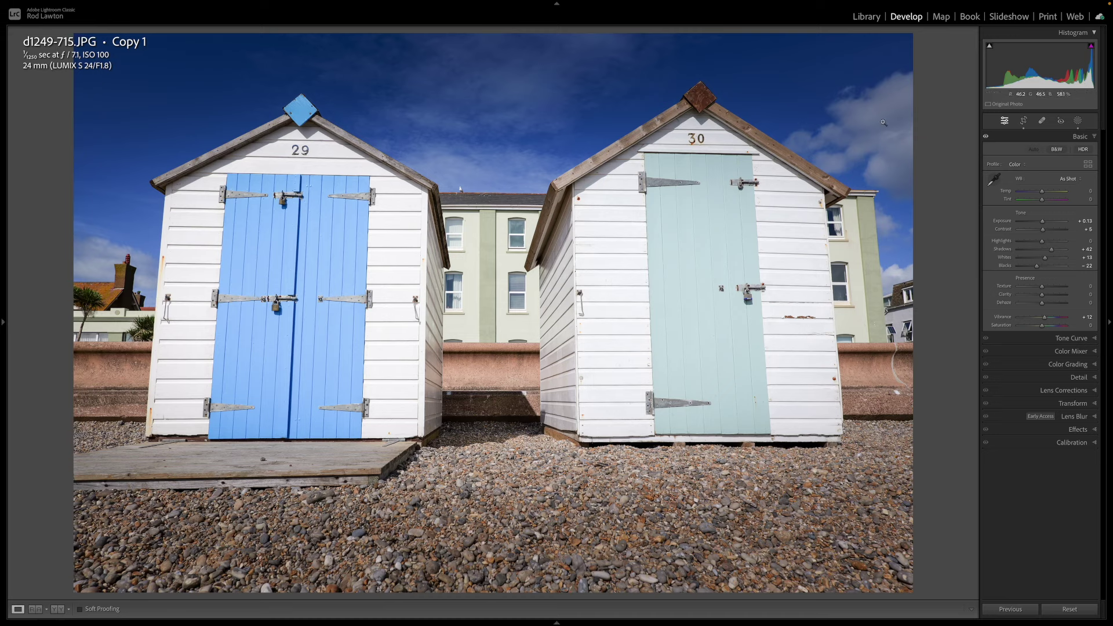
Step: Show the beach hut photo's existing masks, then adjust the whole photo's Basic exposure
click(1078, 122)
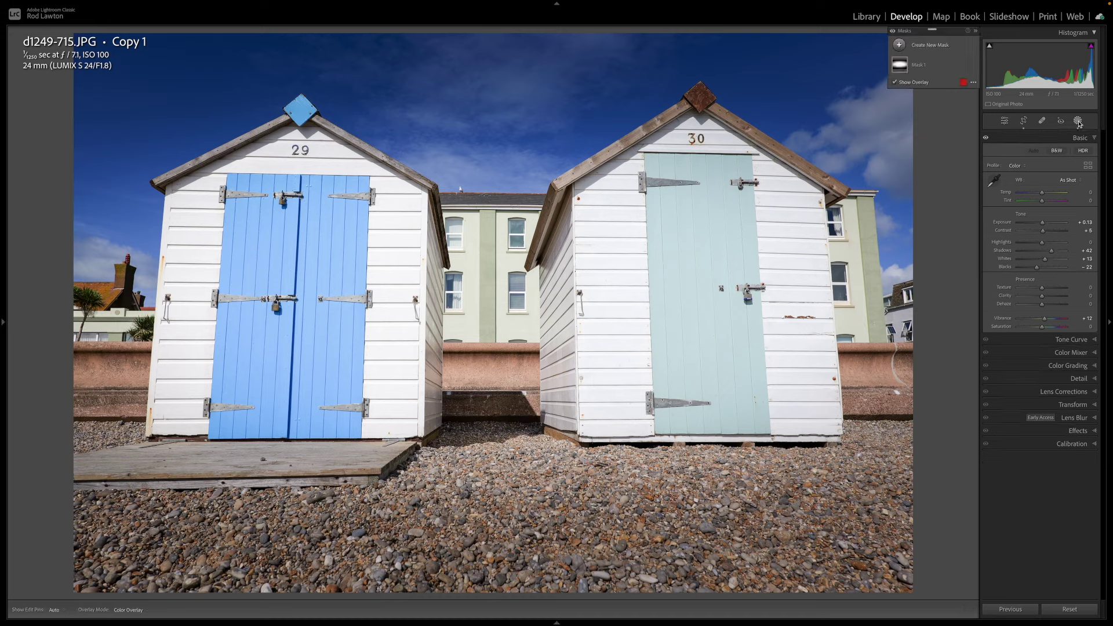
mouse_move(905, 70)
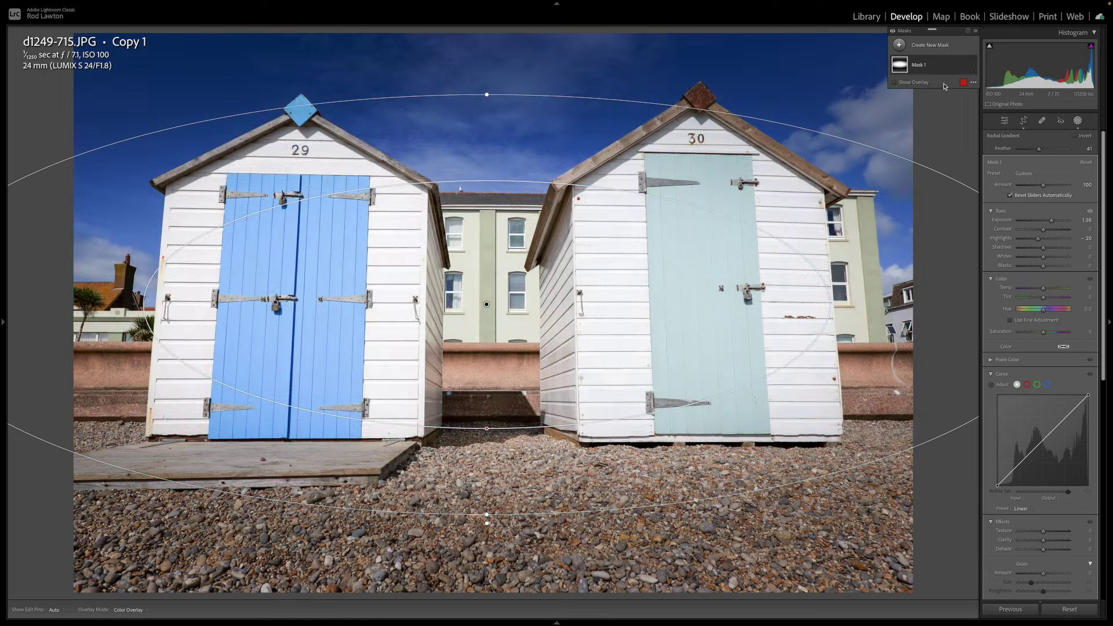
click(1005, 122)
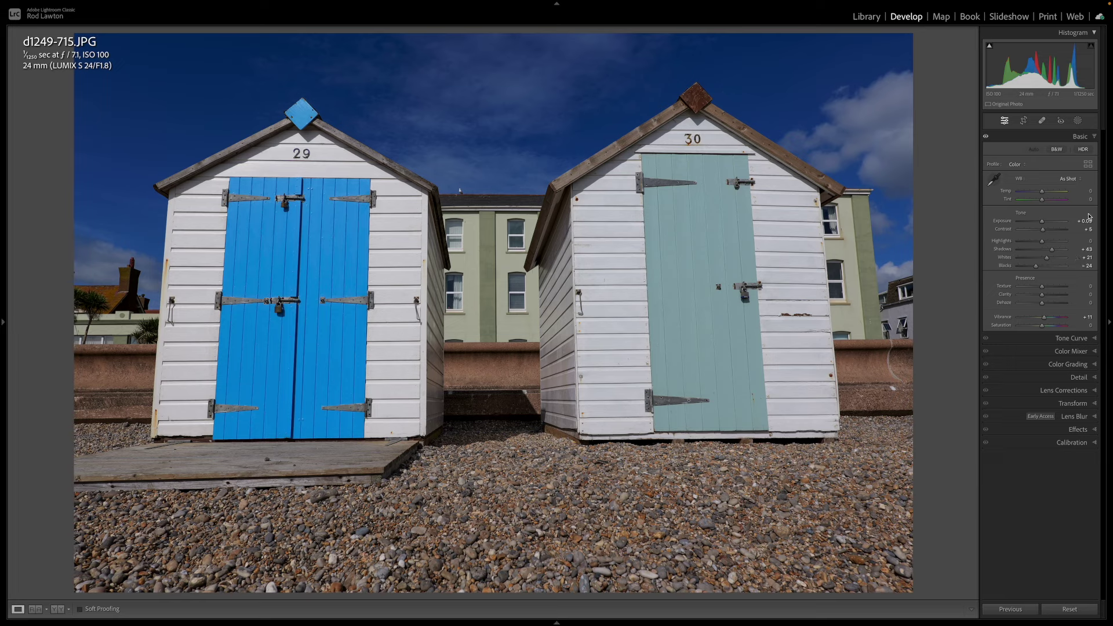
drag(1043, 224, 1047, 223)
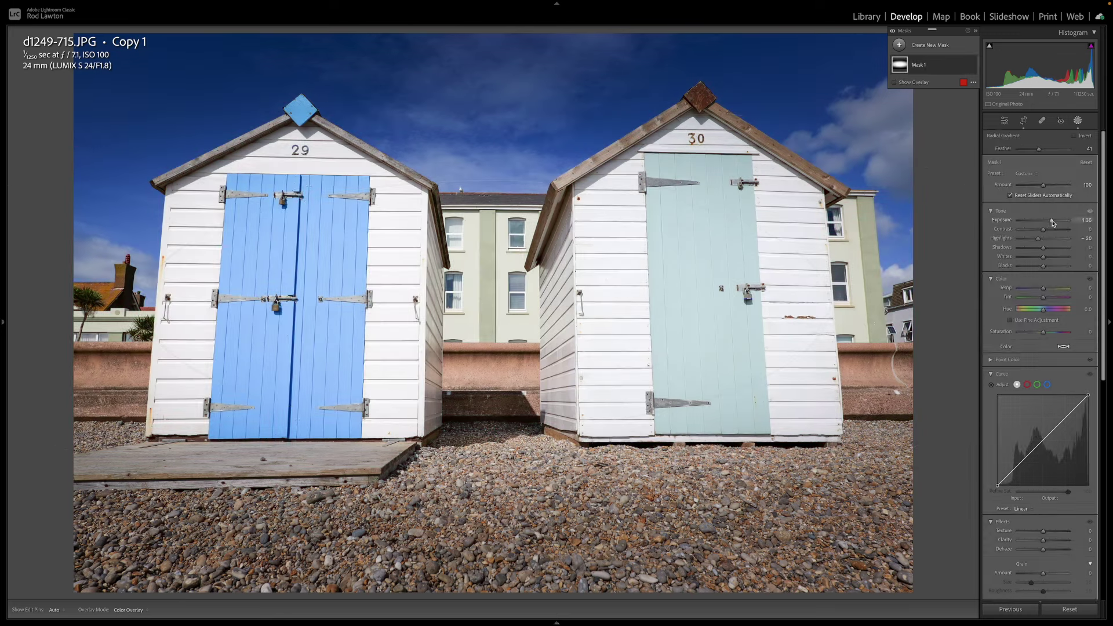
Step: Set the hut mask to Exposure 1.73, Clarity 54, Highlights −29, shift it up, and close masking
drag(1053, 223, 1055, 223)
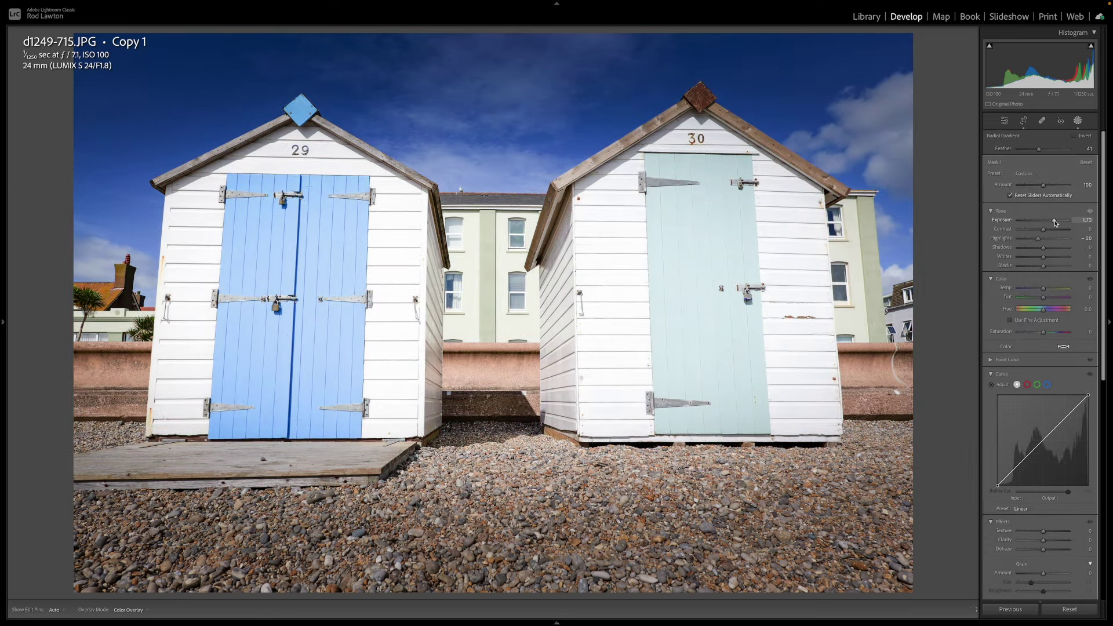
drag(1038, 240, 1026, 240)
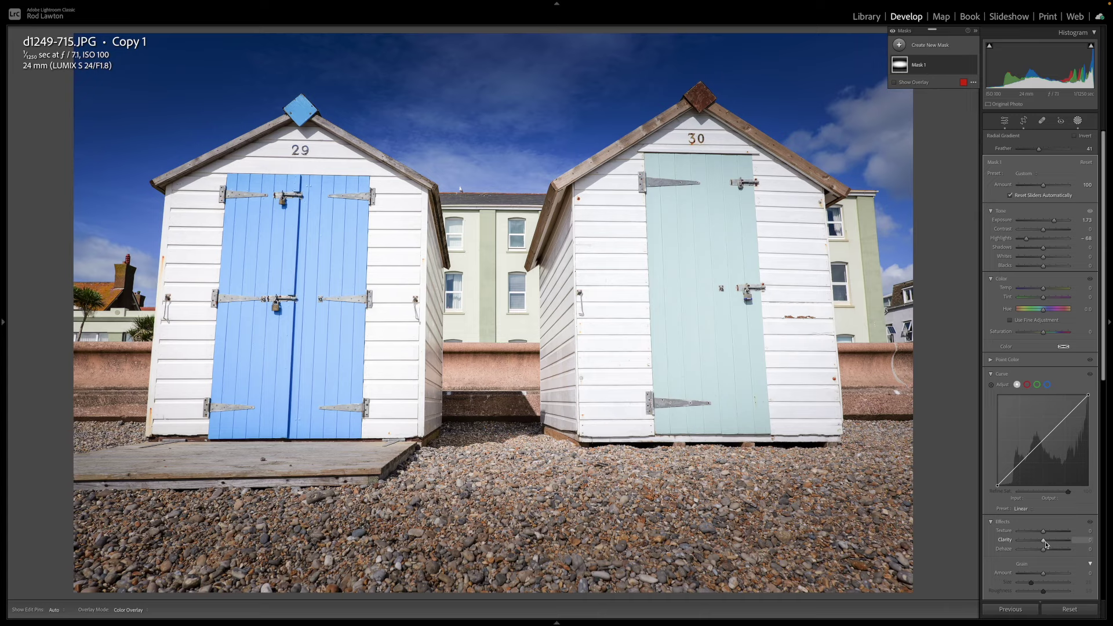
drag(1044, 542, 1057, 542)
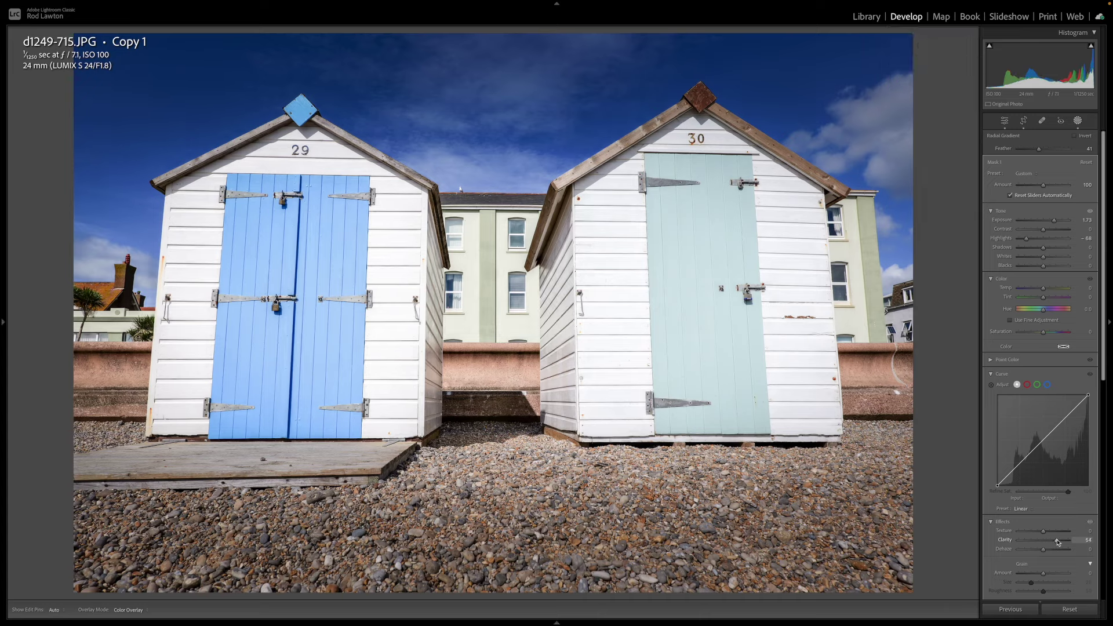
drag(1026, 238, 1035, 238)
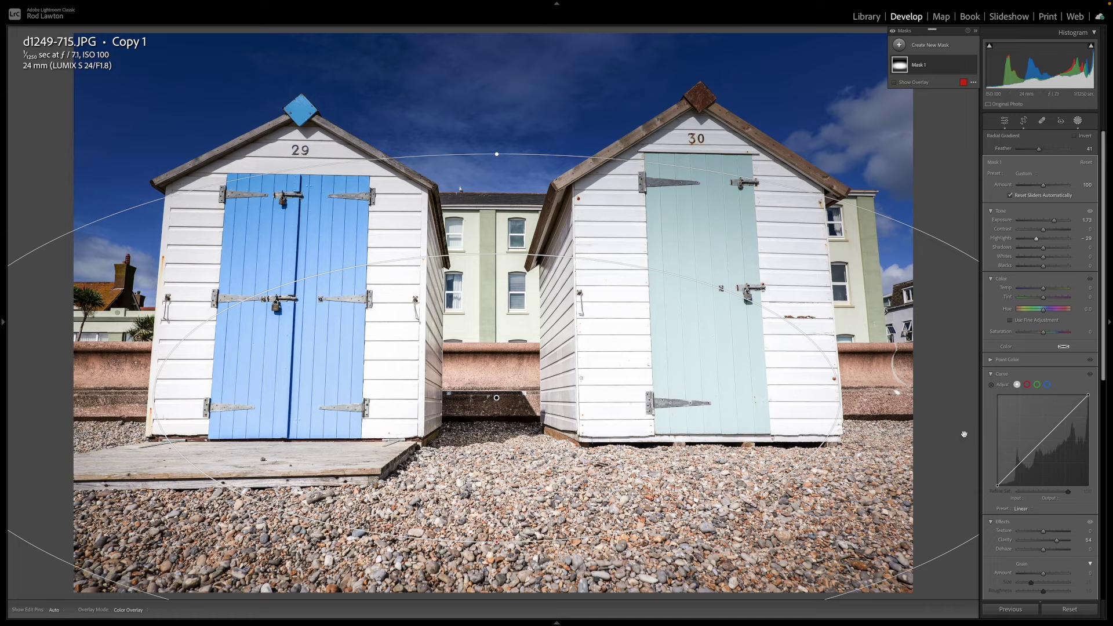
drag(497, 398, 487, 322)
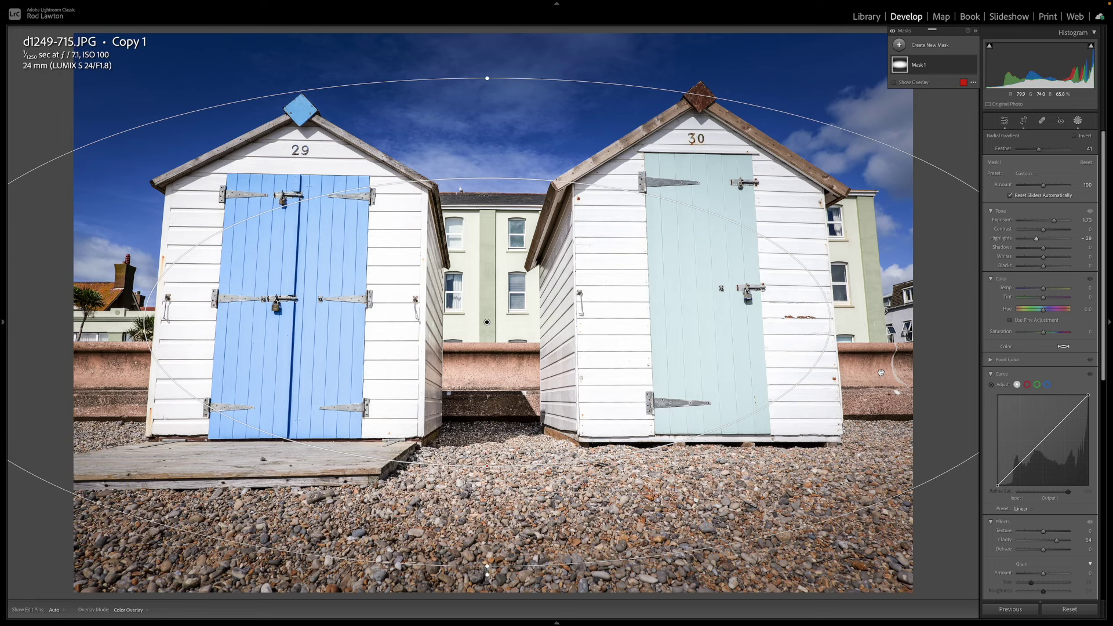
click(1004, 120)
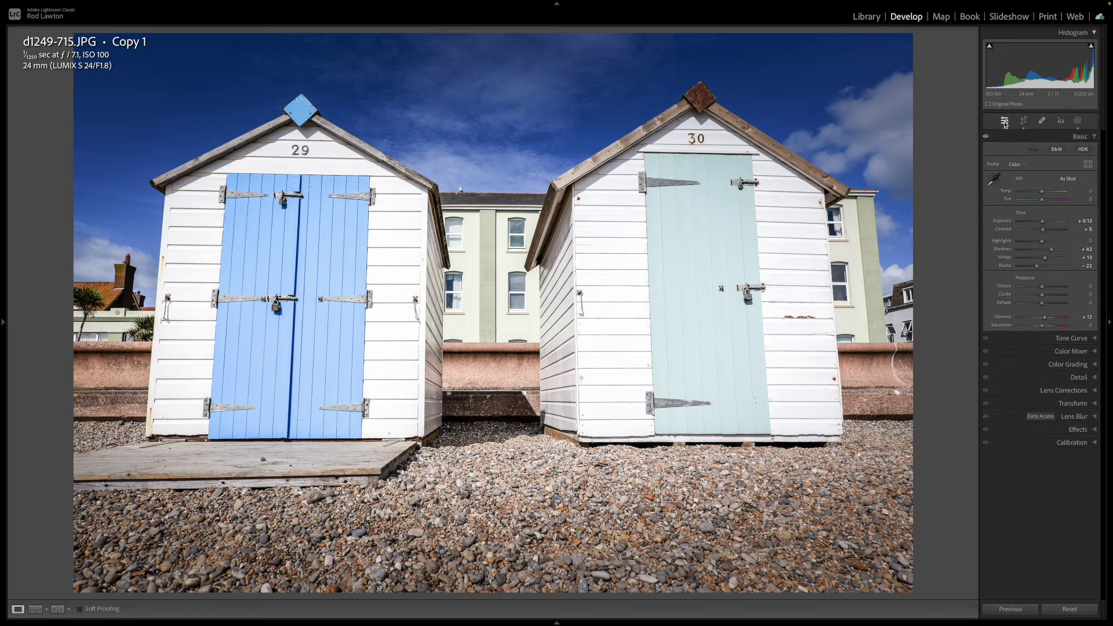